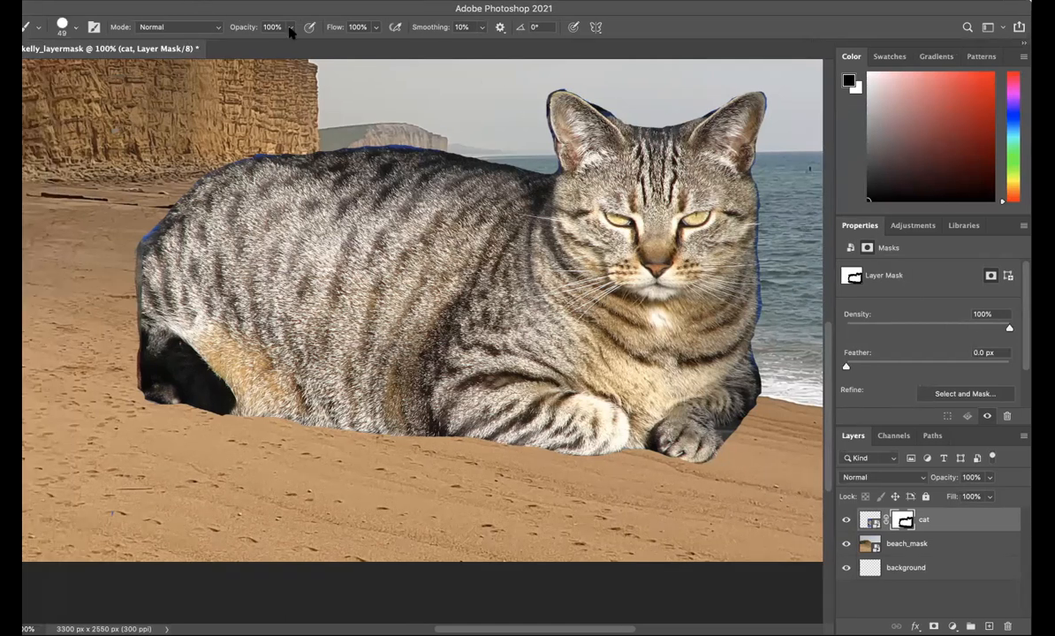
Set the brush opacity to 50% and lower its hardness to give it a softer edge.
left_click(268, 28)
left_click_drag(286, 46, 253, 46)
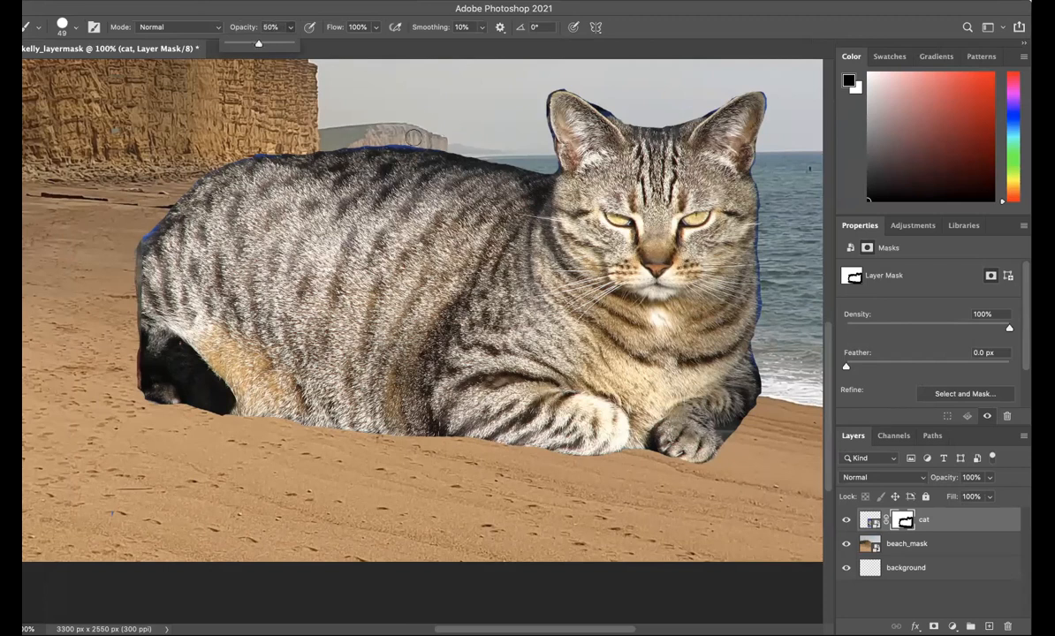
left_click(75, 28)
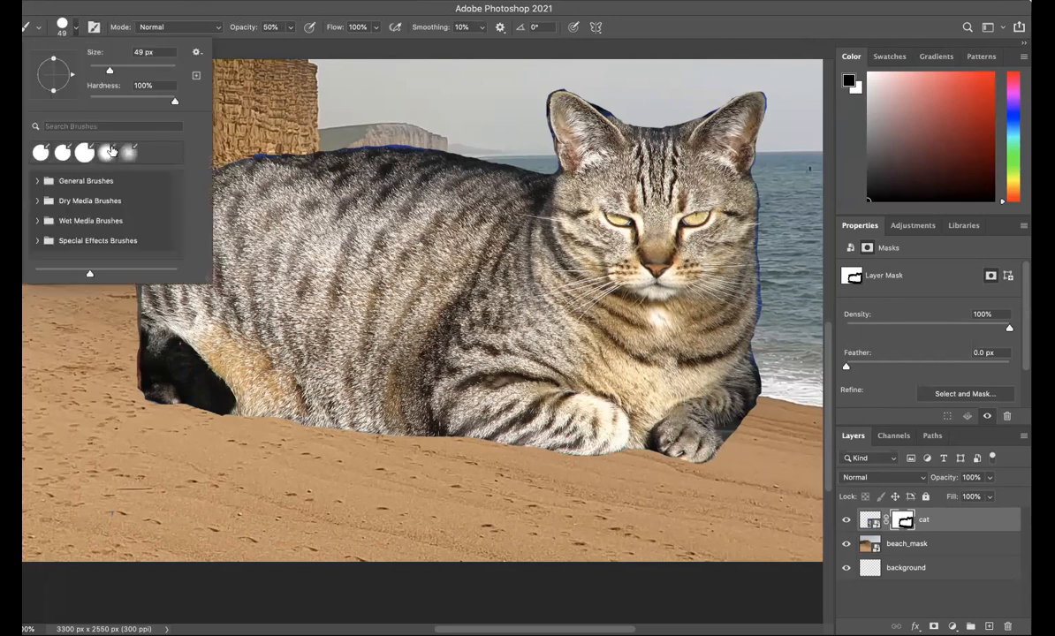
left_click_drag(174, 103, 125, 103)
left_click(218, 42)
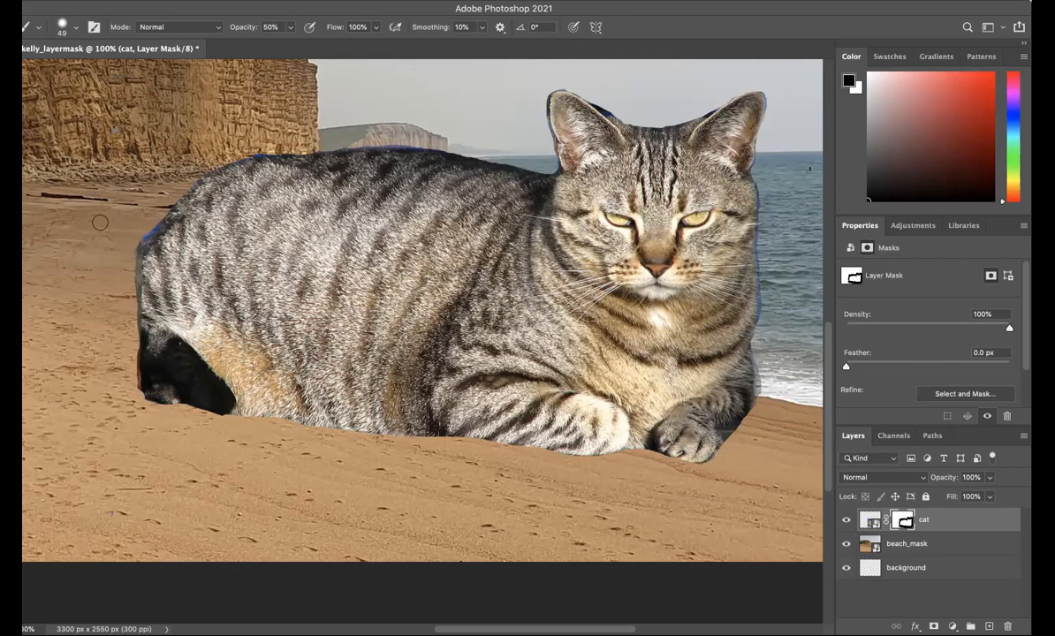
Paint black on the cat's layer mask along the bottom of its belly and paws to soften the edge against the sand.
scroll(107, 192, "left", 3)
scroll(107, 193, "down", 3)
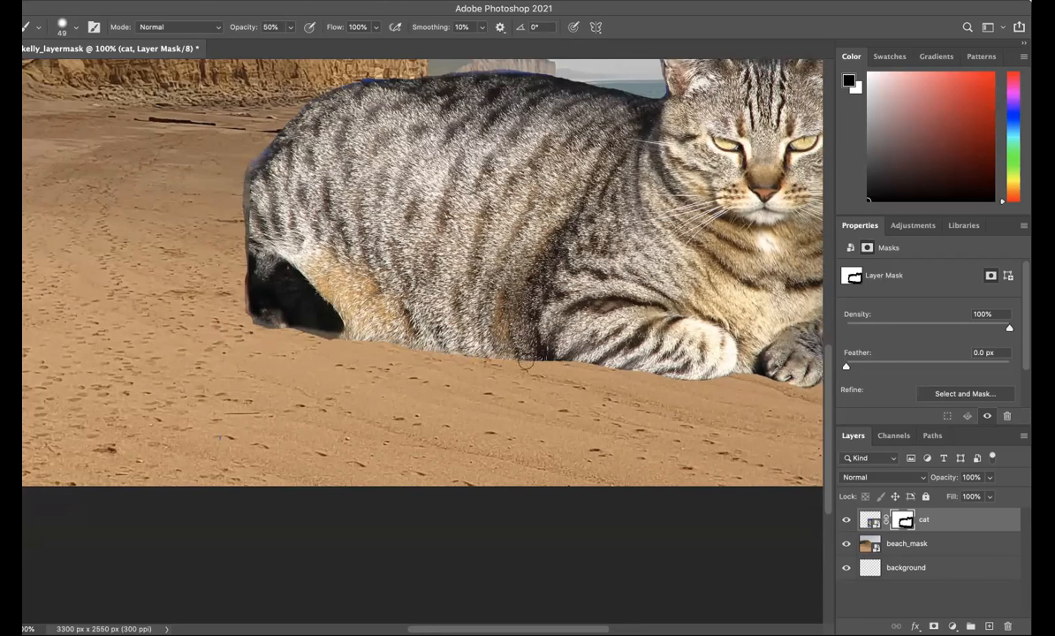
left_click_drag(535, 361, 569, 363)
mouse_move(747, 375)
left_mouse_down()
mouse_move(700, 382)
mouse_move(525, 362)
mouse_move(485, 374)
left_mouse_up()
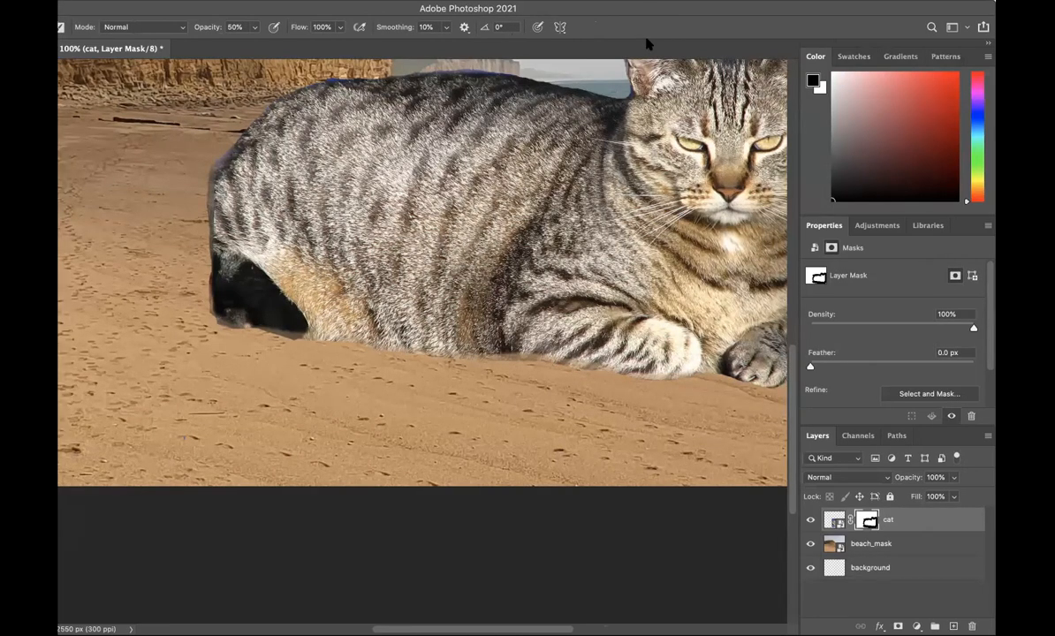
Brush black on the cat's layer mask along its rump and upper back to fade the blue fringe.
key("super+minus")
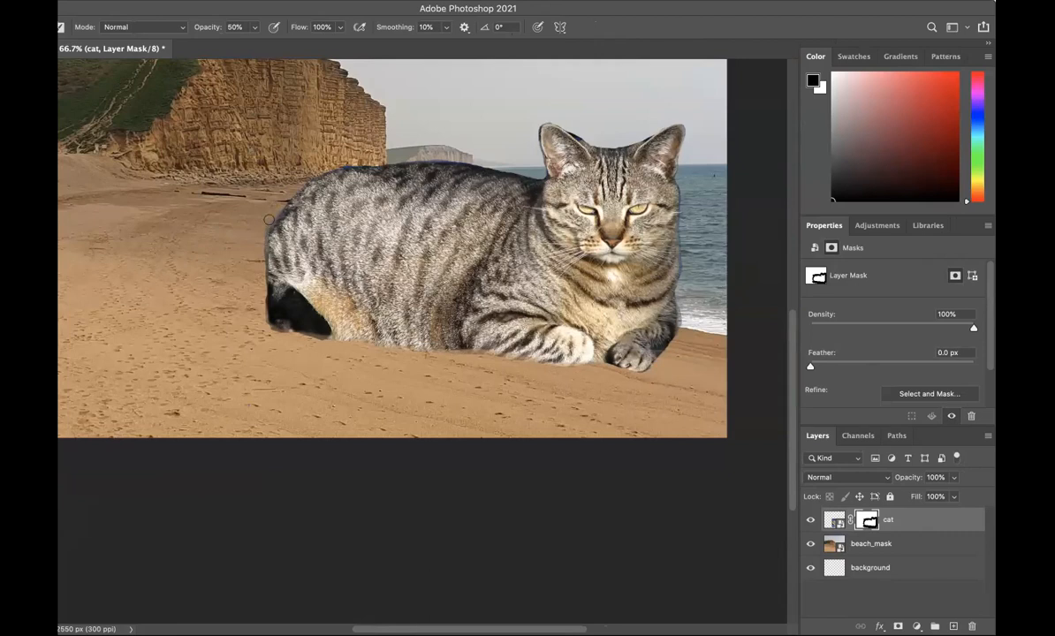
left_click_drag(282, 213, 297, 194)
left_click_drag(352, 166, 369, 168)
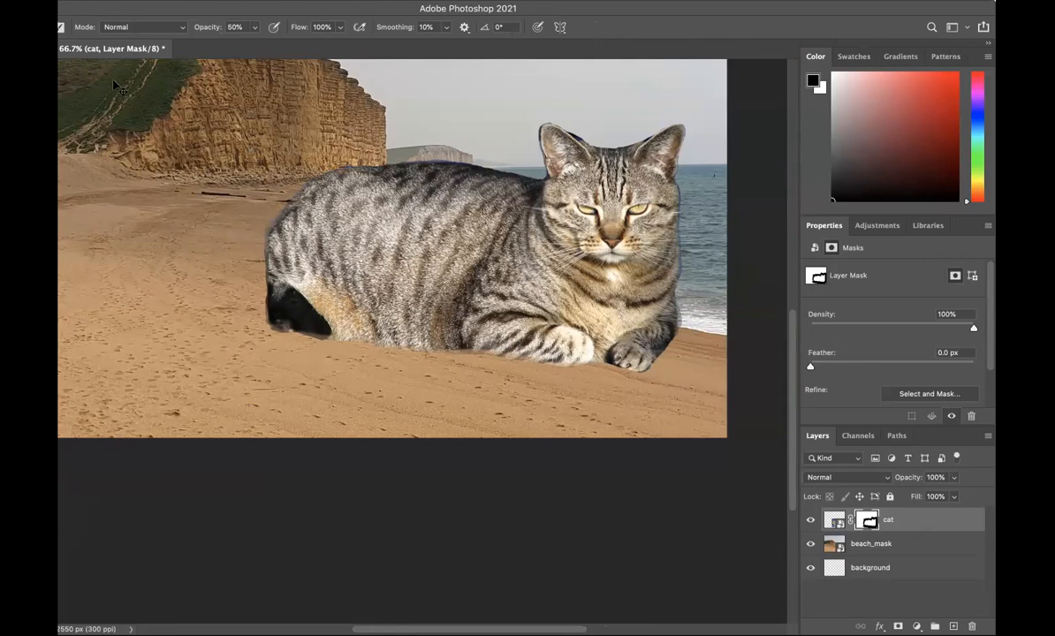
Move the masked cat slightly down and to the left on the beach.
scroll(113, 85, "up", 5)
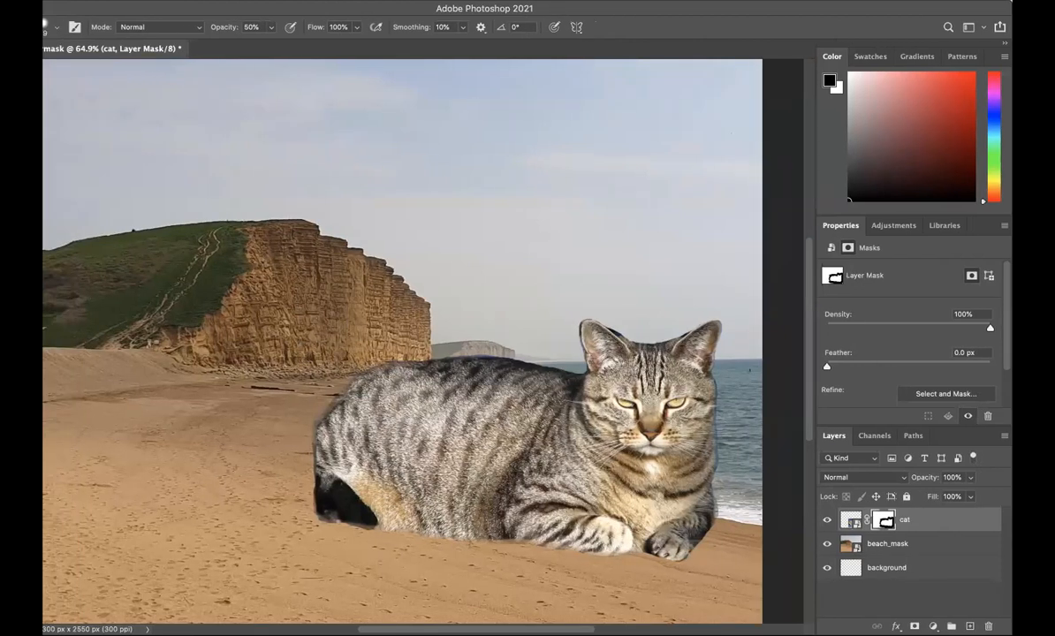
key("ctrl+minus")
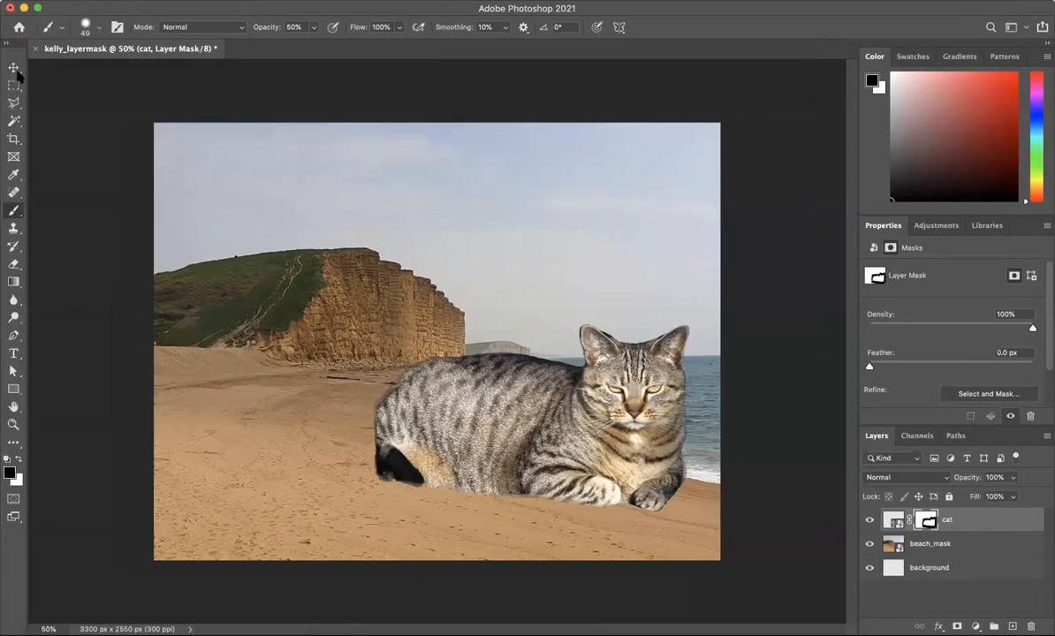
left_click(13, 67)
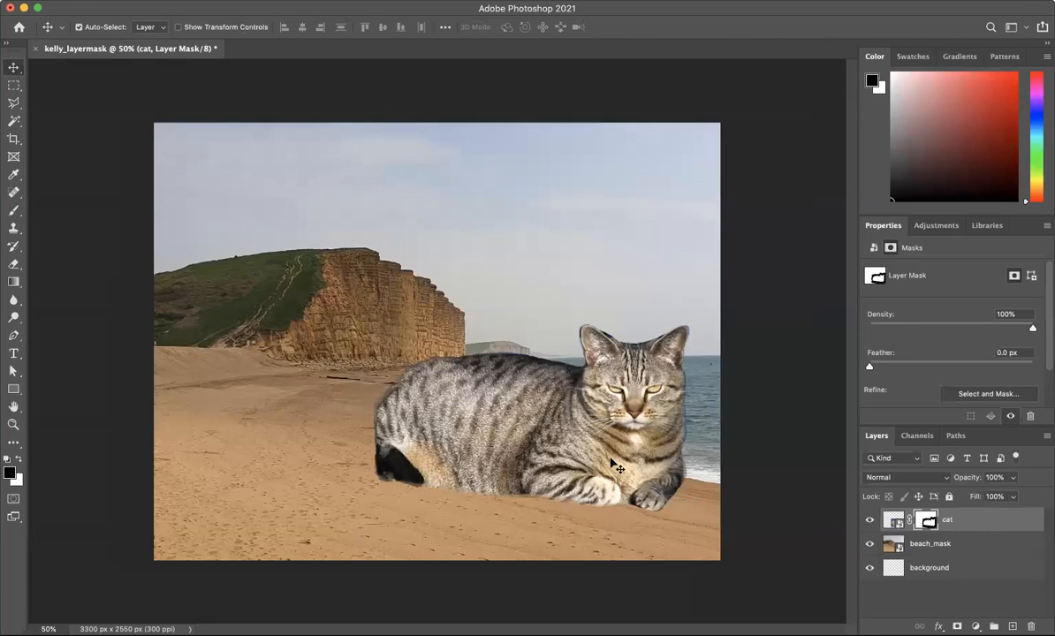
left_click_drag(609, 464, 577, 485)
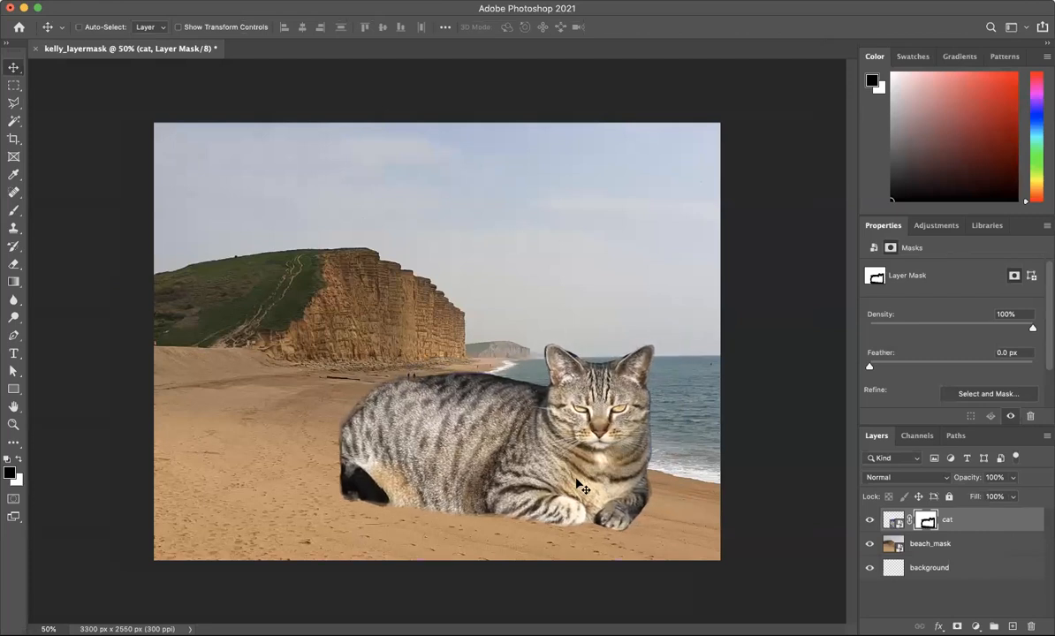
Scale the cat down to about 92% width and 90% height and shift it right, closer to the water.
key("super+t")
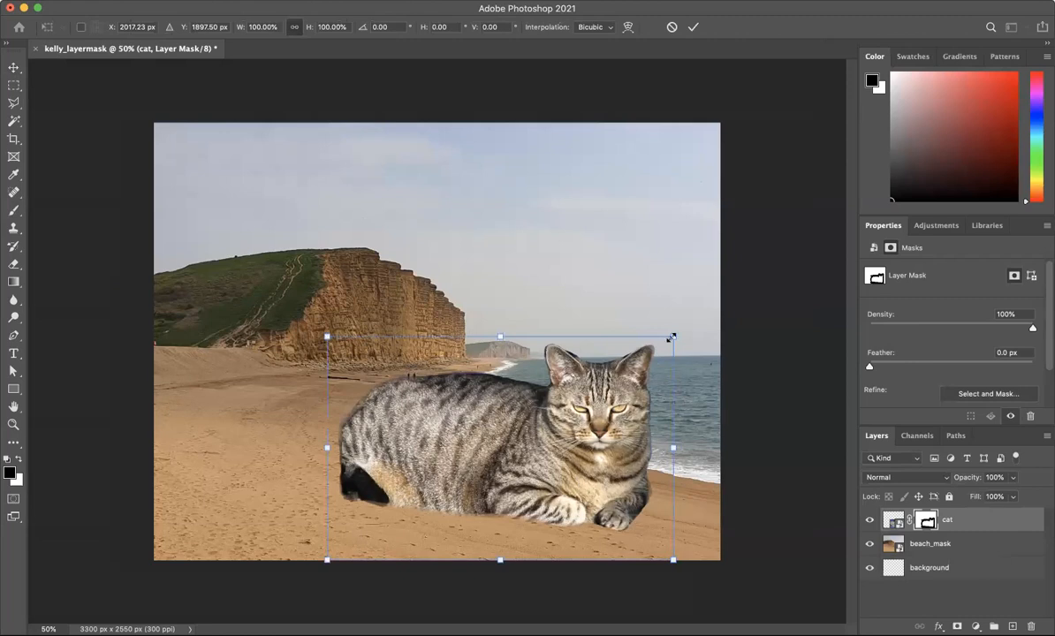
left_click_drag(667, 338, 646, 360)
left_click_drag(453, 422, 500, 415)
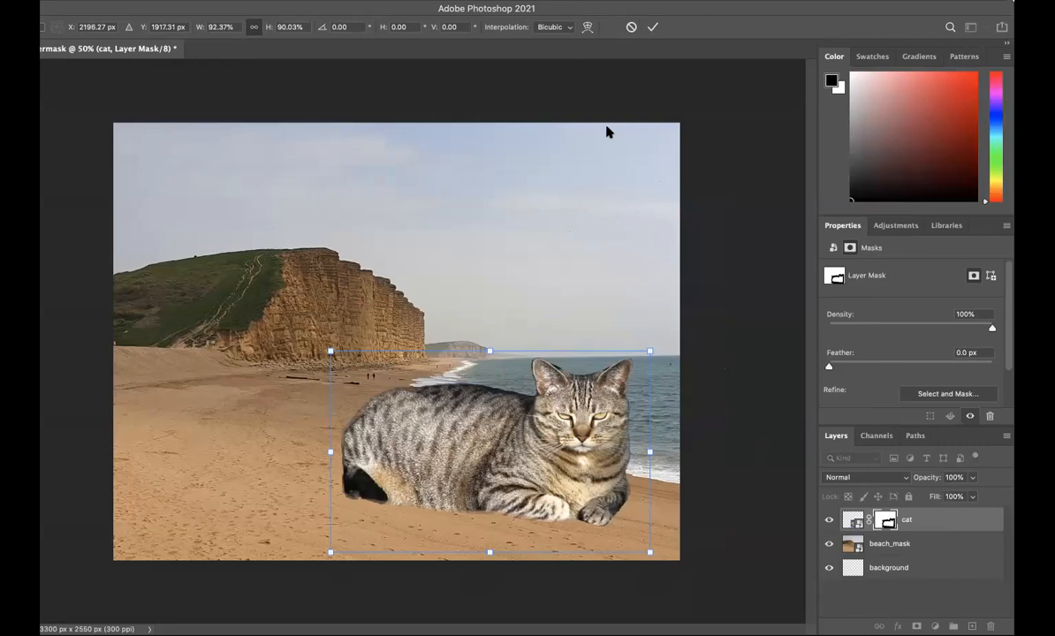
key("Return")
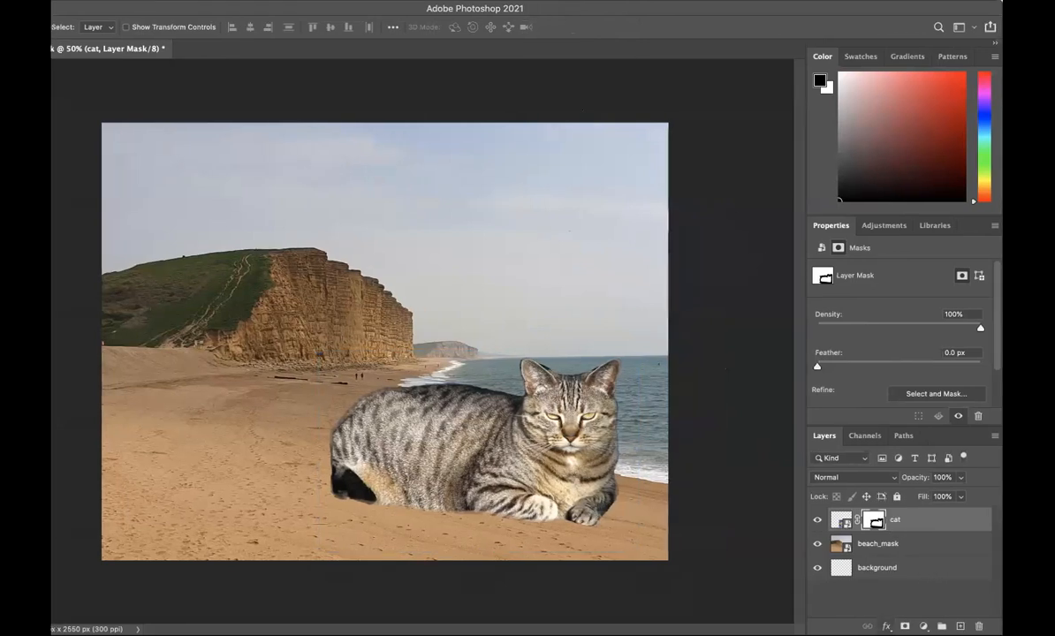
Add an Outer Glow to the cat layer with 20% opacity, 16% spread and 84 px size.
left_click(887, 626)
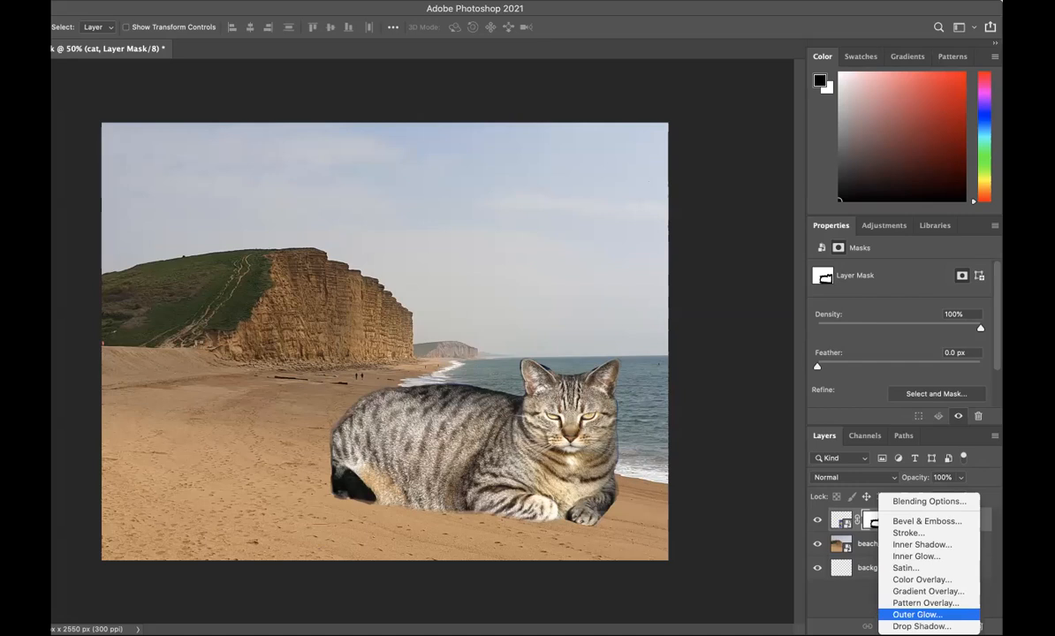
left_click(918, 614)
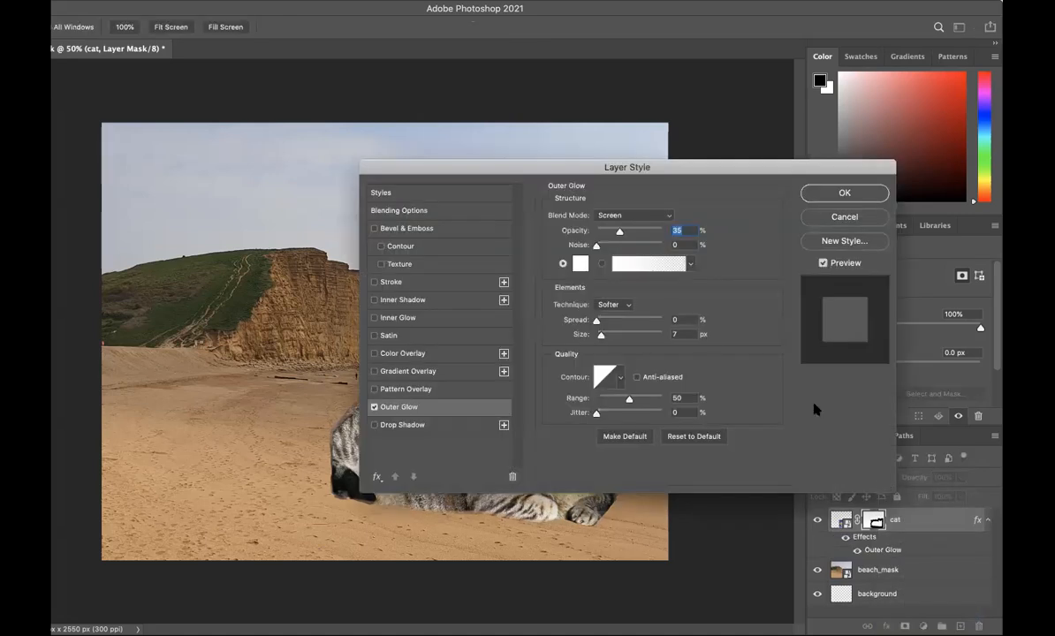
left_click_drag(618, 232, 608, 233)
left_click_drag(578, 173, 813, 95)
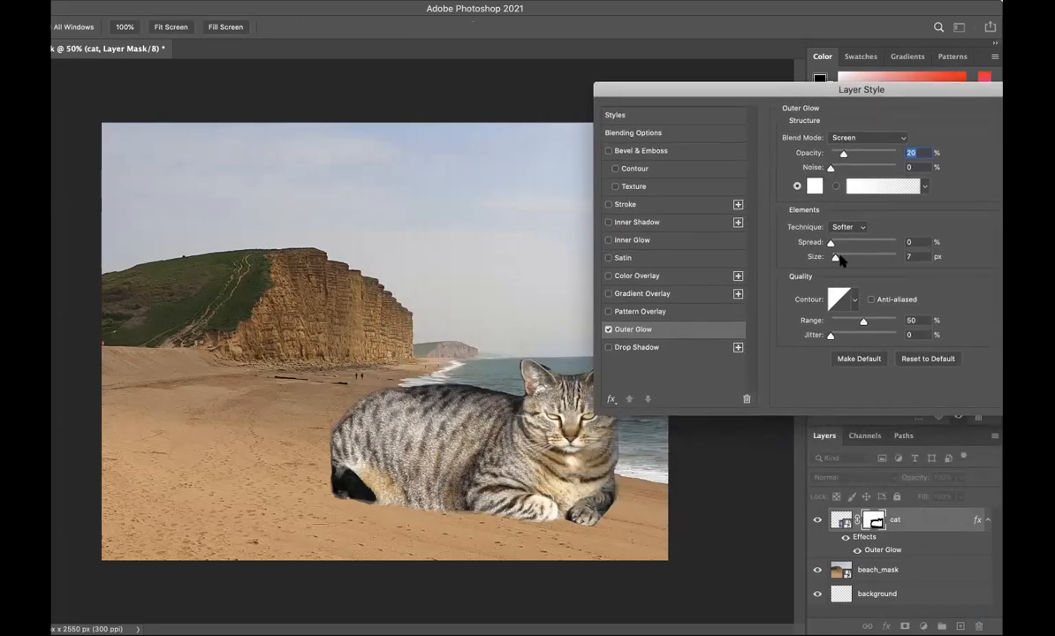
left_click_drag(830, 241, 857, 258)
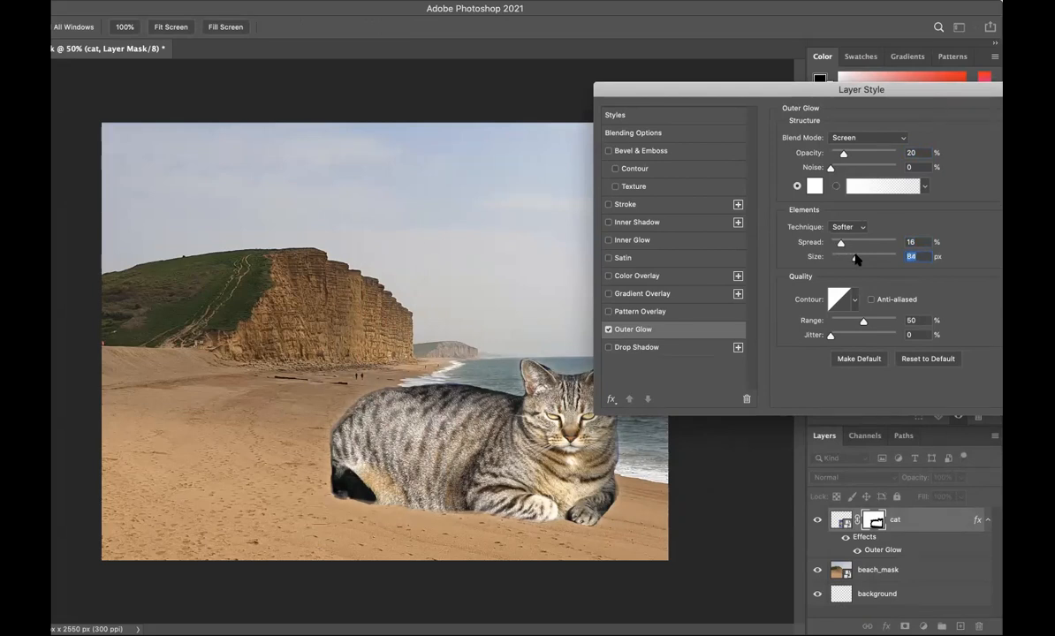
mouse_move(831, 336)
left_mouse_down()
mouse_move(863, 337)
mouse_move(829, 334)
left_mouse_up()
left_click_drag(794, 90, 707, 132)
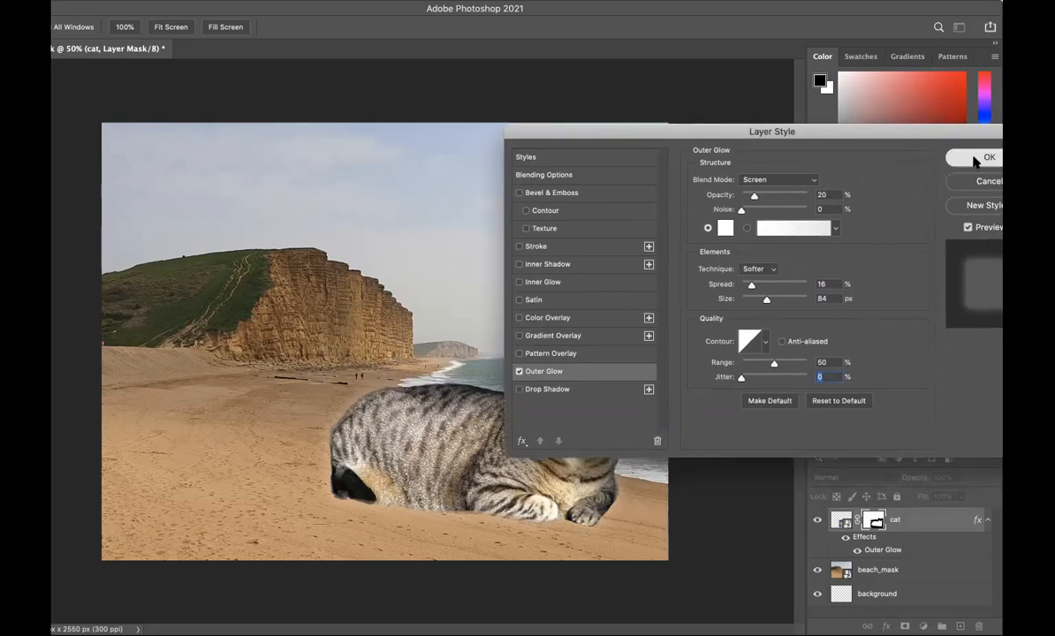
left_click(981, 157)
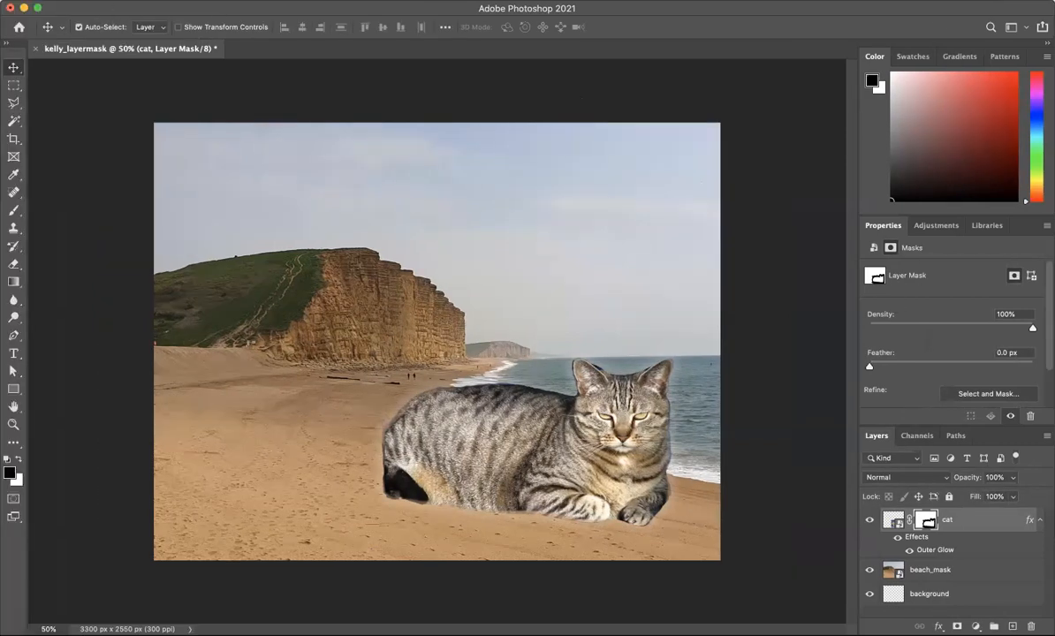
Save the layered document on the computer in Photoshop format in the AALayer Mask folder, with Maximize Compatibility enabled.
left_click(97, 2)
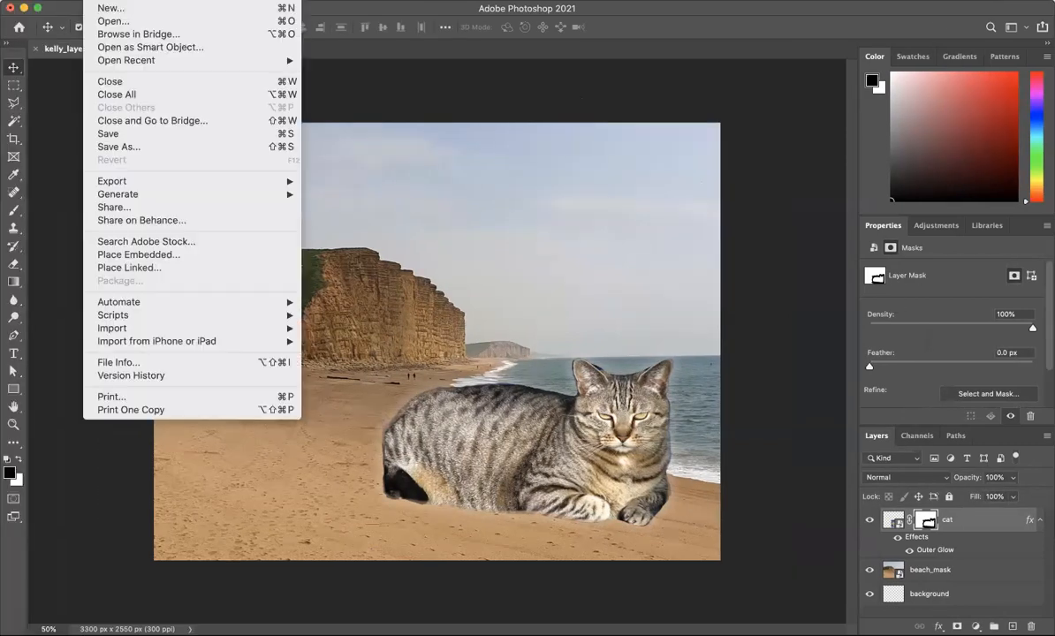
left_click(132, 146)
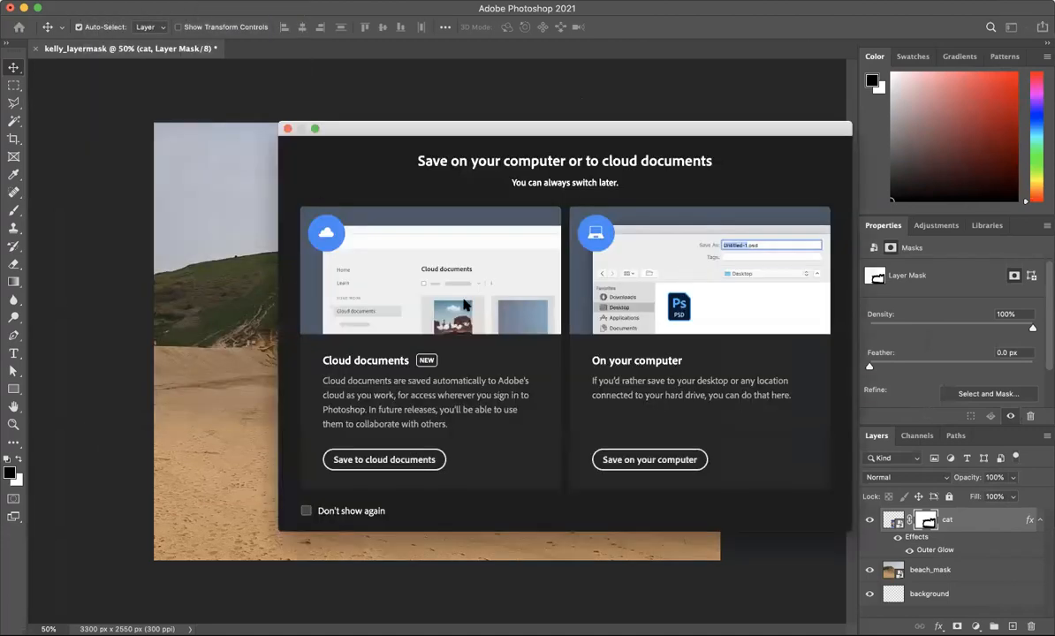
left_click(644, 465)
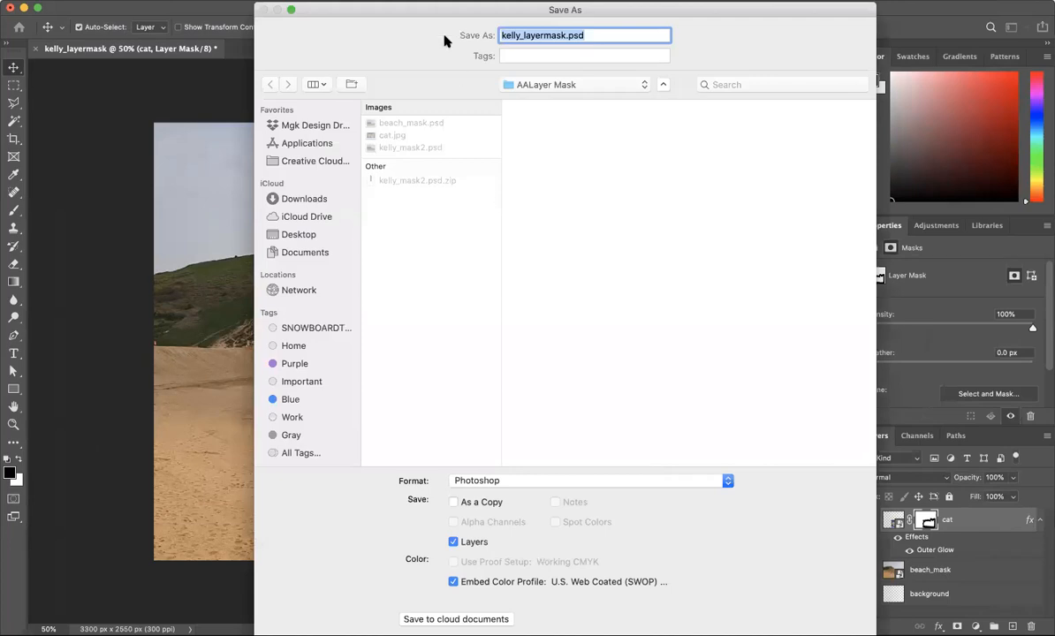
left_click_drag(431, 10, 369, 4)
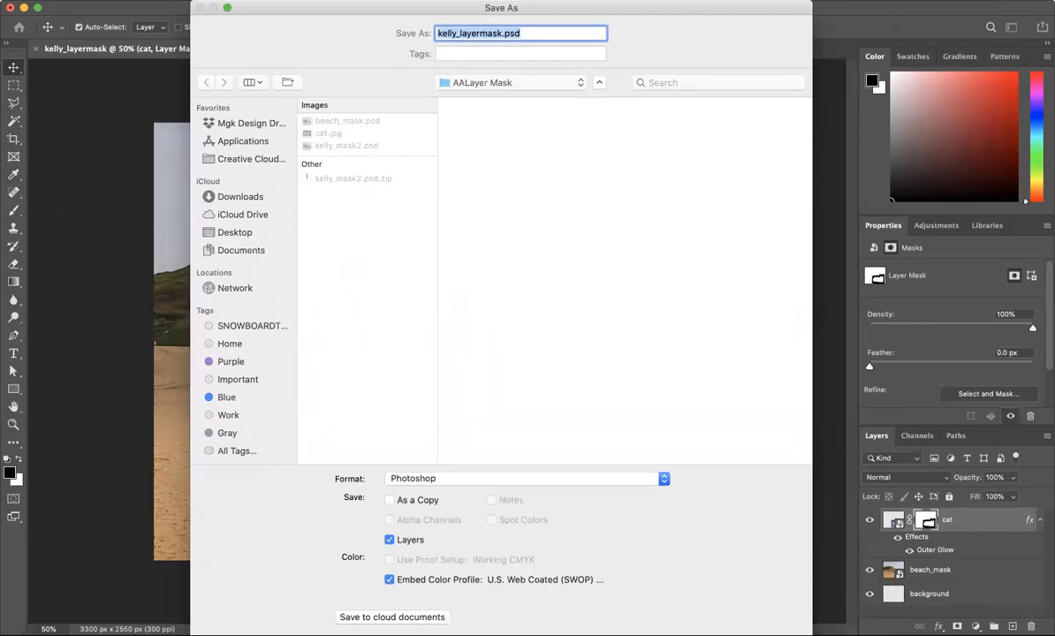
key("Return")
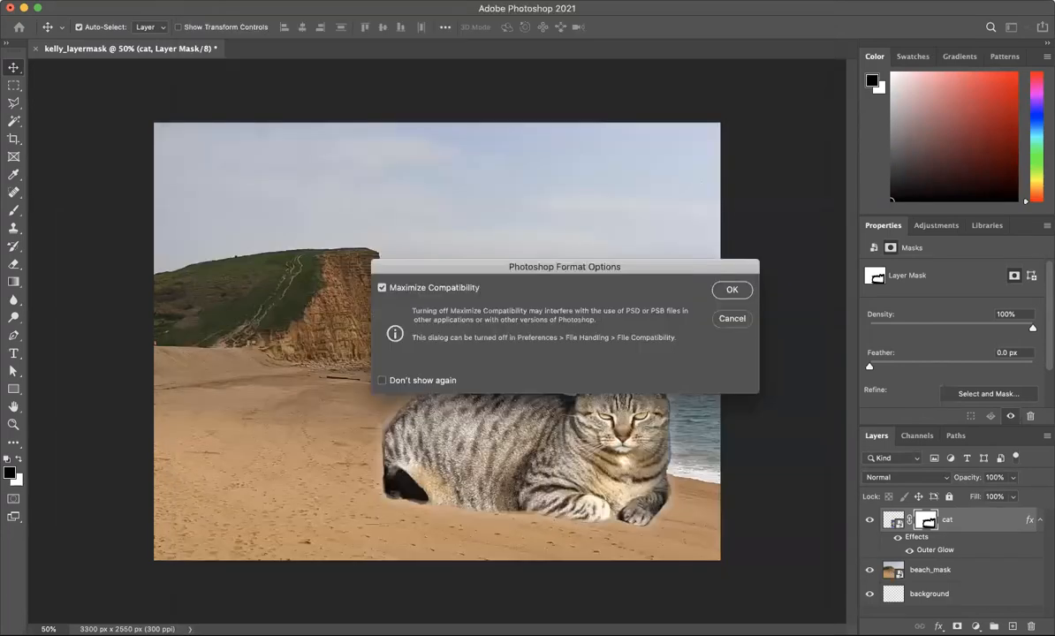
left_click(731, 292)
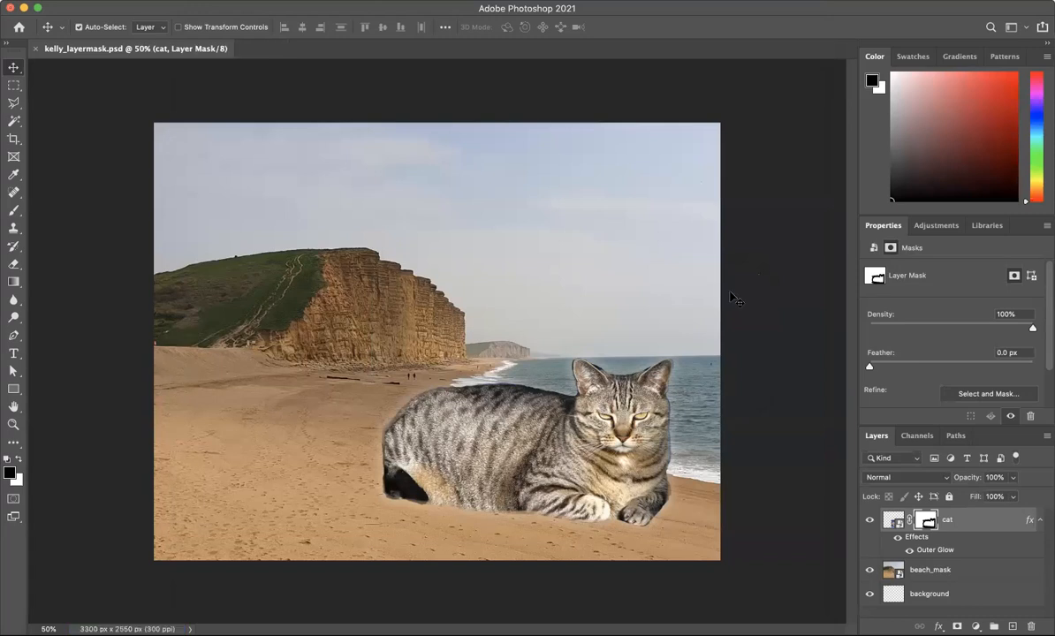